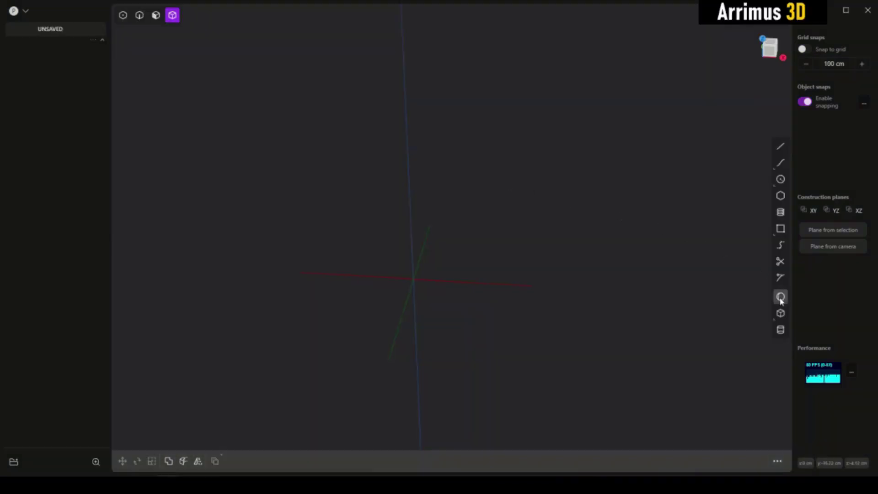
# - Create a large sphere centred on the origin
pyautogui.click(781, 297)
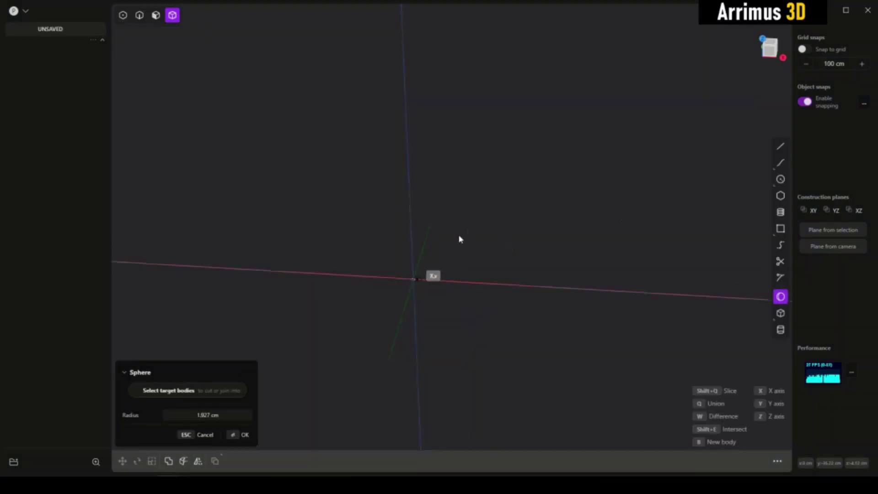
pyautogui.click(446, 249)
pyautogui.click(615, 183)
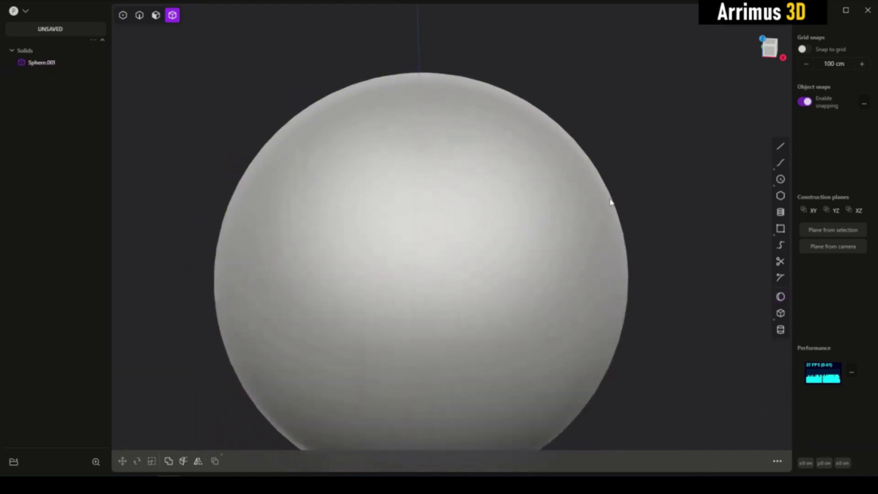
pyautogui.scroll(-3, 610, 200)
pyautogui.moveTo(592, 217); pyautogui.dragTo(533, 246, button='middle')
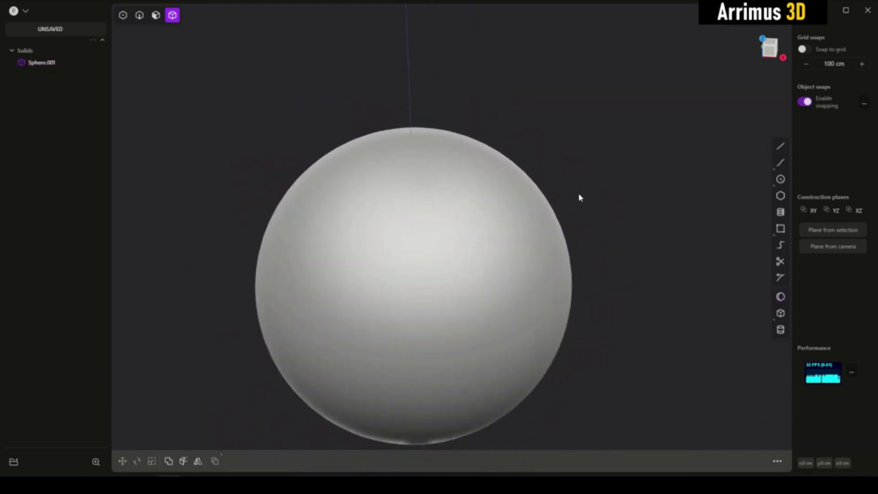
pyautogui.scroll(-2, 579, 197)
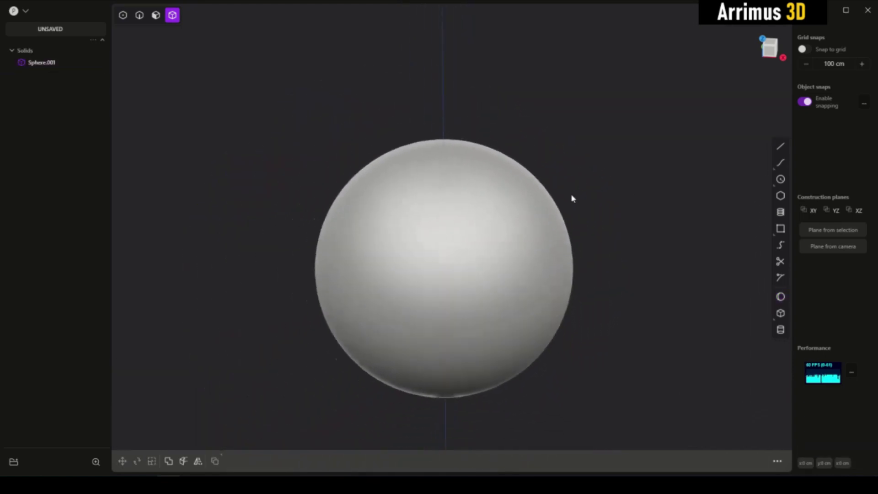
# - Open the "creating inset booleans in ..." file in a second, smaller Plasticity window alongside the sphere
pyautogui.click(27, 12)
pyautogui.click(41, 33)
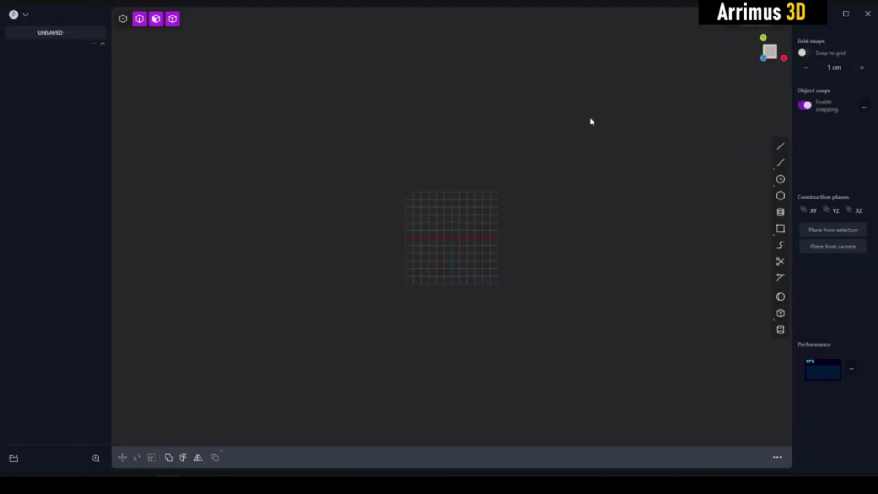
pyautogui.moveTo(873, 5); pyautogui.dragTo(510, 296)
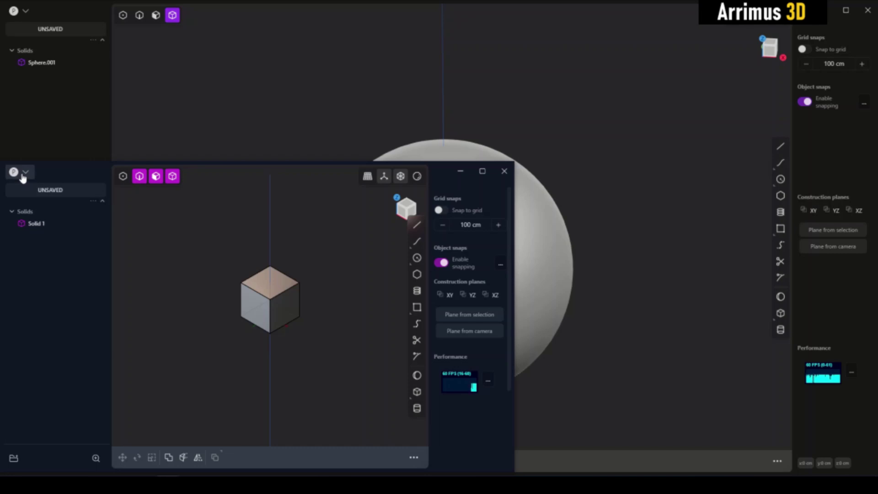
pyautogui.scroll(5, 270, 257)
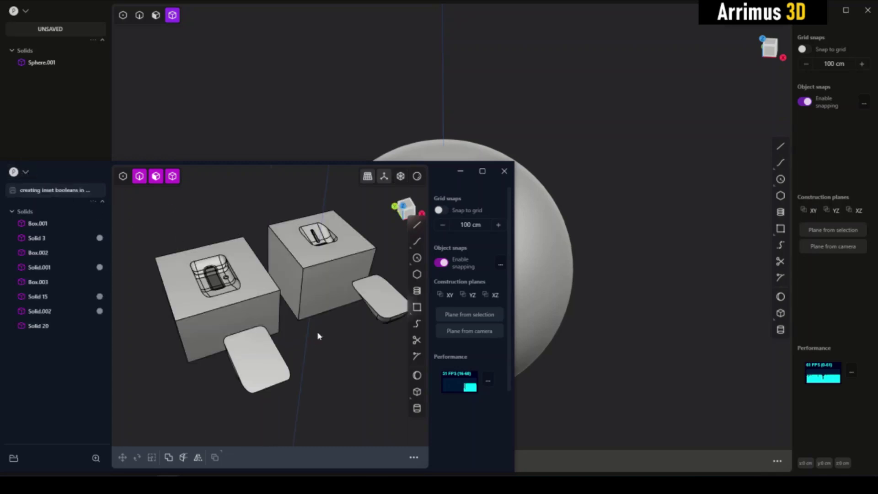
# - Copy the rounded inset cutter Box.002 together with Solid.001, using the centre of the cutter's flat face as the placement base point
pyautogui.moveTo(317, 348); pyautogui.dragTo(298, 294, button='middle')
pyautogui.scroll(3, 323, 299)
pyautogui.moveTo(337, 232); pyautogui.dragTo(263, 298)
pyautogui.scroll(2, 286, 290)
pyautogui.moveTo(285, 290); pyautogui.dragTo(291, 288, button='middle')
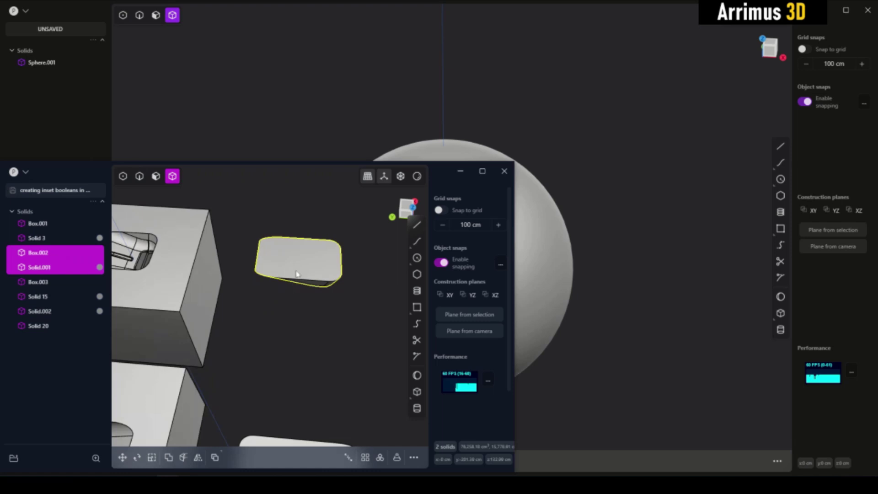
pyautogui.press('c')
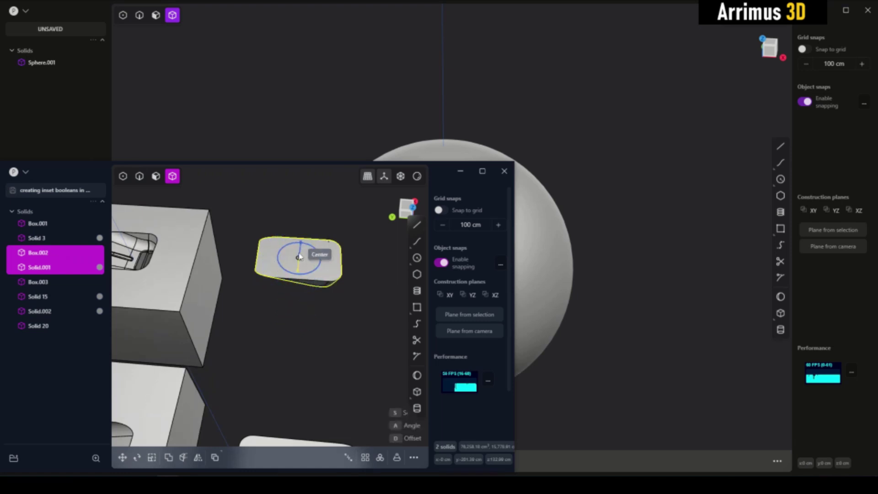
pyautogui.press('Escape')
pyautogui.moveTo(197, 288); pyautogui.dragTo(263, 290, button='middle')
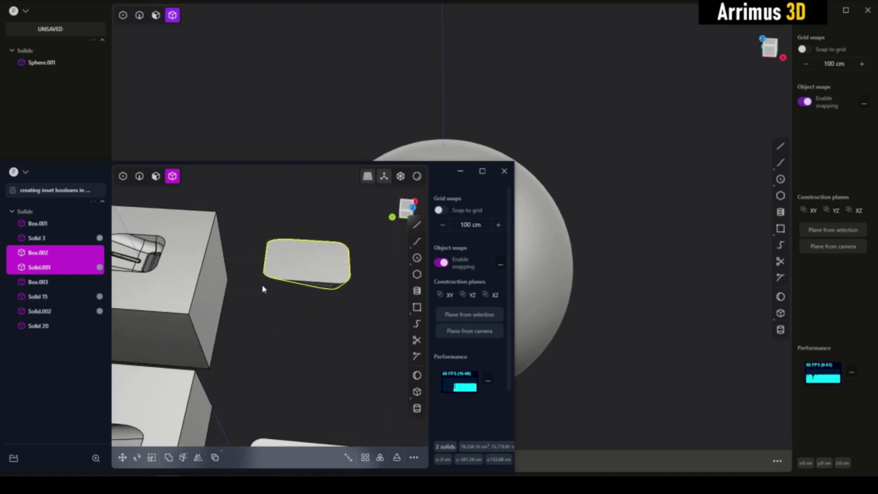
pyautogui.moveTo(324, 282)
pyautogui.mouseDown(button='middle')
pyautogui.moveTo(318, 300)
pyautogui.moveTo(323, 292)
pyautogui.mouseUp(button='middle')
pyautogui.hotkey('ctrl', 'shift', 'c')
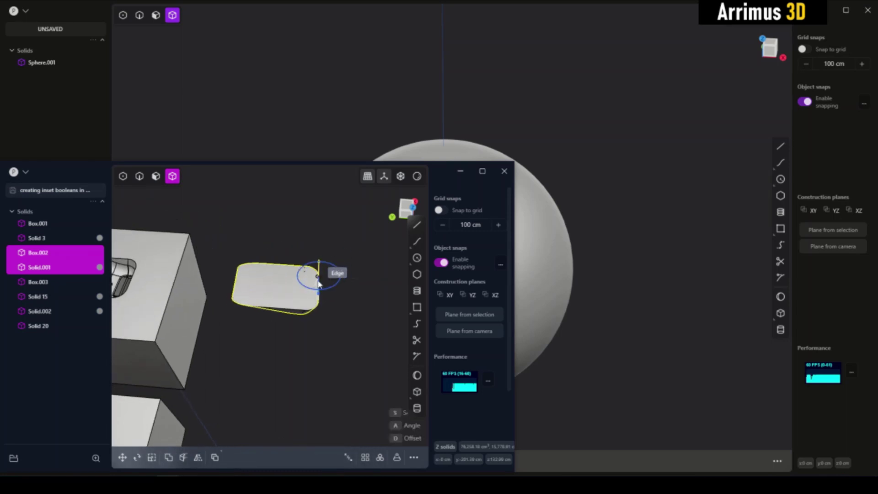
pyautogui.click(292, 281)
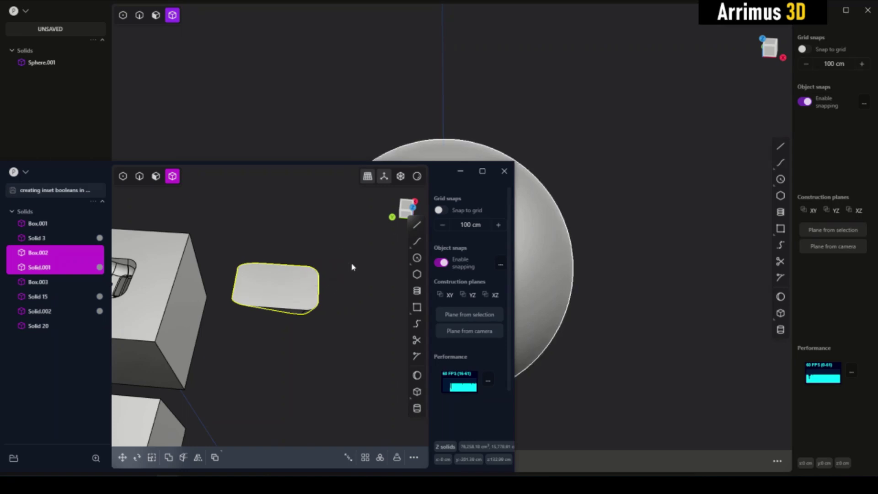
# - Switch back to the sphere's window and paste the copied cutter onto the sphere's front surface
pyautogui.keyDown('shift'); pyautogui.moveTo(630, 204); pyautogui.dragTo(592, 174, button='middle'); pyautogui.keyUp('shift')
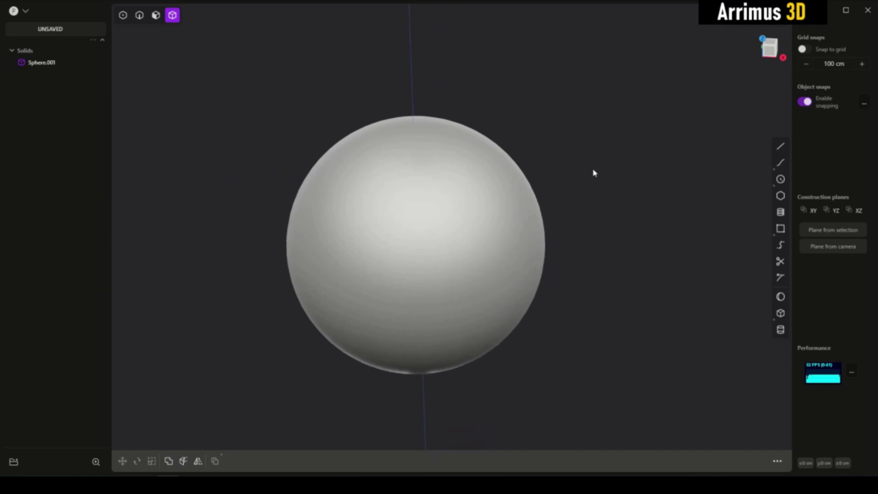
pyautogui.hotkey('ctrl', 'v')
pyautogui.click(475, 215)
pyautogui.moveTo(476, 216); pyautogui.dragTo(513, 200, button='middle')
pyautogui.scroll(5, 507, 200)
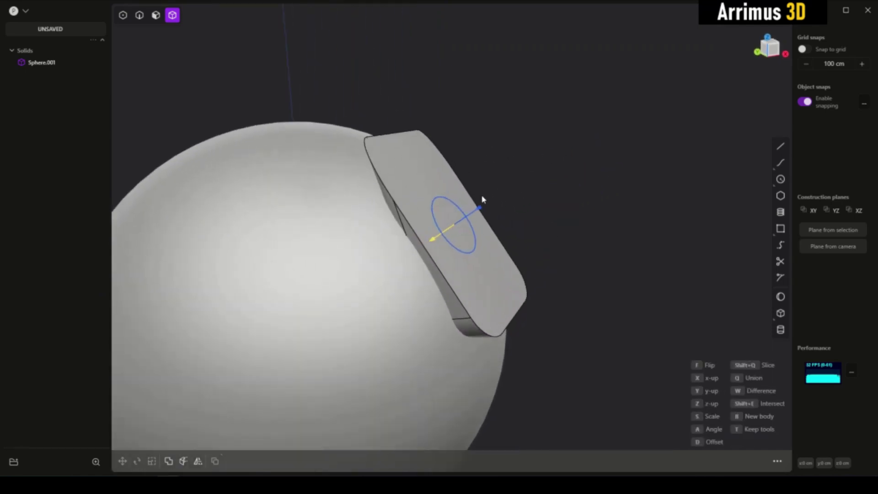
# - Offset the pasted cutter so it sinks into the sphere, and place it there
pyautogui.moveTo(477, 211); pyautogui.dragTo(466, 215)
pyautogui.moveTo(456, 216); pyautogui.dragTo(380, 244, button='middle')
pyautogui.scroll(1, 467, 211)
pyautogui.press('d')
pyautogui.click(461, 211)
pyautogui.scroll(-2, 411, 229)
pyautogui.moveTo(509, 215); pyautogui.dragTo(476, 214, button='middle')
pyautogui.rightClick(477, 214)
# - Place four more copies of the cutter on the sphere: two flanking the first and two in a row below
pyautogui.click(520, 208)
pyautogui.rightClick(520, 208)
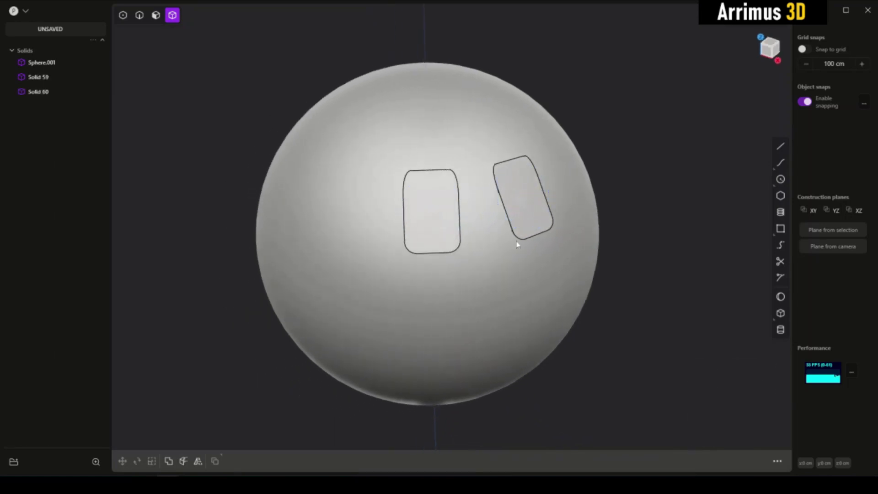
pyautogui.click(486, 313)
pyautogui.click(334, 205)
pyautogui.click(383, 312)
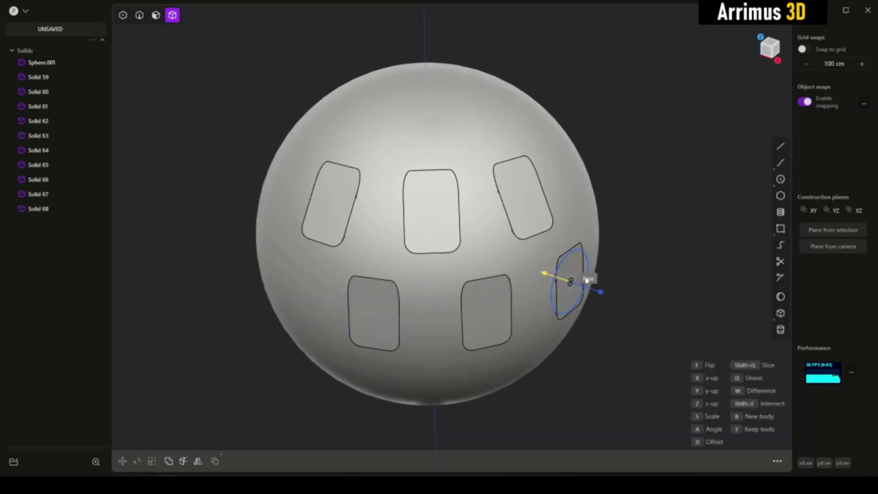
pyautogui.rightClick(619, 261)
# - Subtract the five placed cutter bodies from the sphere with a Boolean difference
pyautogui.scroll(2, 619, 260)
pyautogui.click(519, 268)
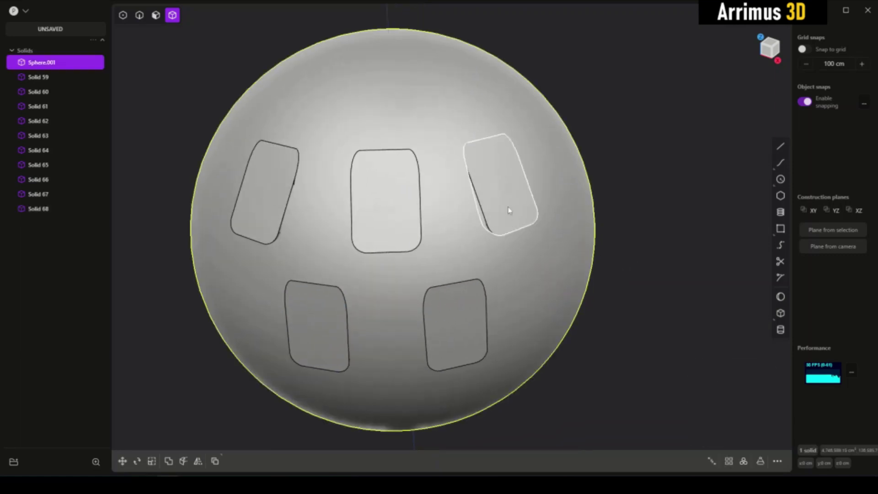
pyautogui.keyDown('shift'); pyautogui.click(508, 210); pyautogui.keyUp('shift')
pyautogui.keyDown('shift'); pyautogui.click(409, 207); pyautogui.keyUp('shift')
pyautogui.keyDown('shift'); pyautogui.click(280, 190); pyautogui.keyUp('shift')
pyautogui.keyDown('shift'); pyautogui.click(337, 327); pyautogui.keyUp('shift')
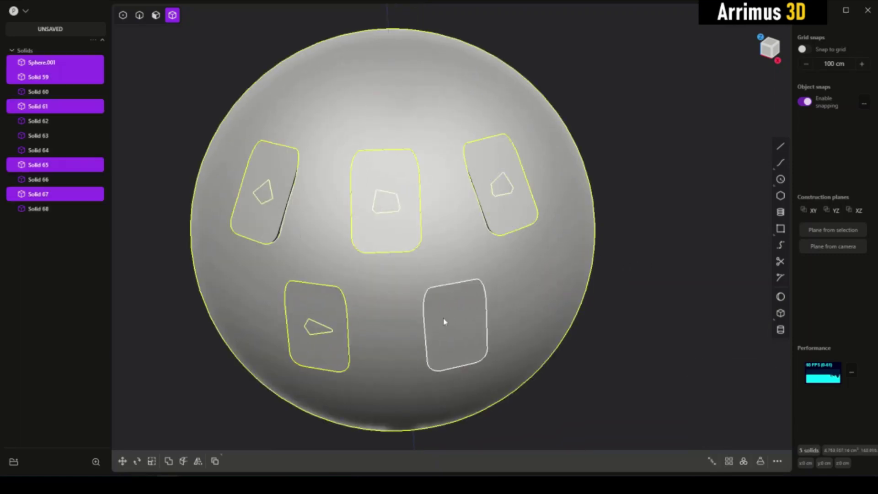
pyautogui.keyDown('shift'); pyautogui.click(445, 319); pyautogui.keyUp('shift')
pyautogui.press('q')
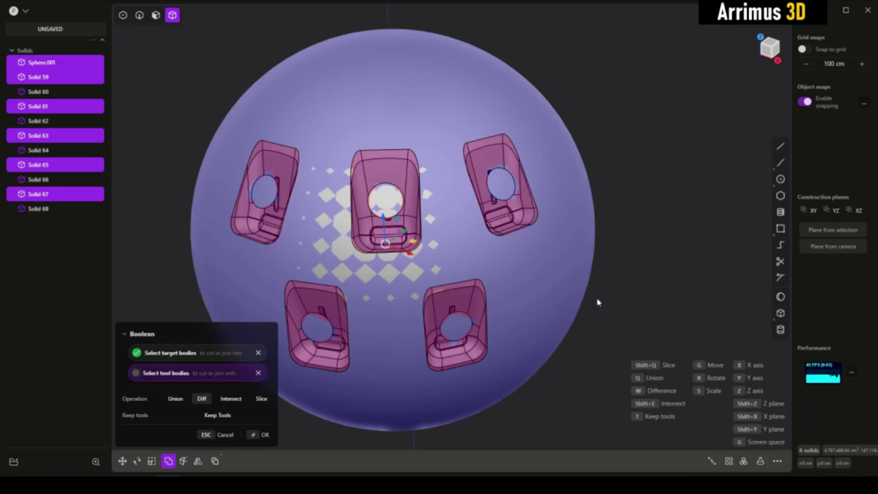
pyautogui.rightClick(600, 299)
# - Delete the five leftover disc-shaped caps floating over the recesses
pyautogui.moveTo(613, 292); pyautogui.dragTo(640, 297, button='middle')
pyautogui.moveTo(531, 278); pyautogui.dragTo(557, 257, button='middle')
pyautogui.scroll(-2, 514, 271)
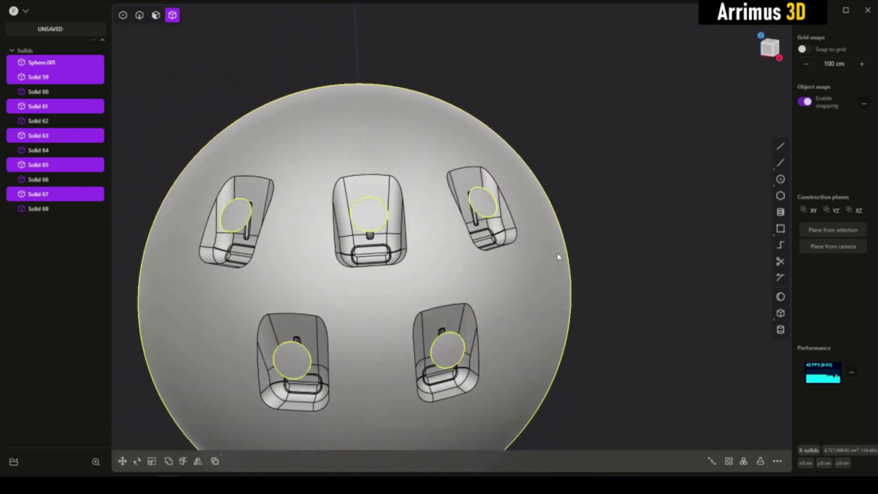
pyautogui.press('Delete')
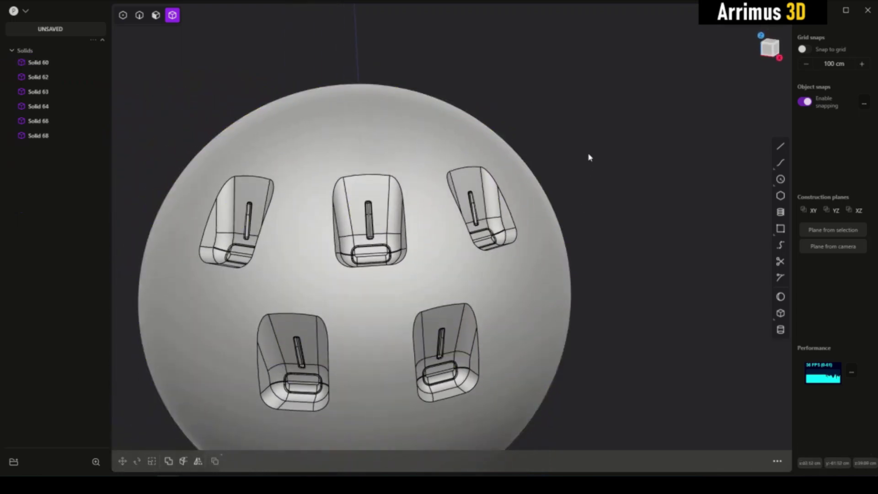
# - Give the five small insert solids inside the recesses a dark grey material with RGB 102, 102, 102
pyautogui.moveTo(378, 218); pyautogui.dragTo(295, 175, button='middle')
pyautogui.moveTo(258, 141); pyautogui.dragTo(630, 408)
pyautogui.press('m')
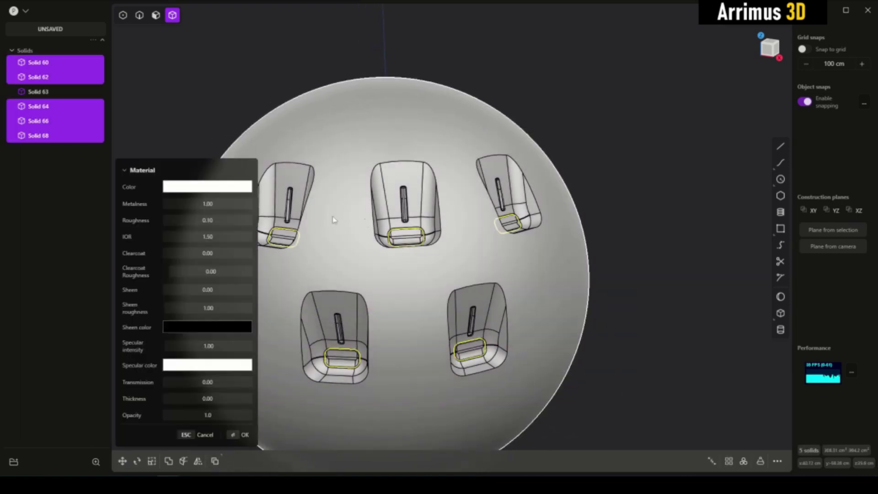
pyautogui.click(218, 189)
pyautogui.moveTo(170, 233); pyautogui.dragTo(155, 233)
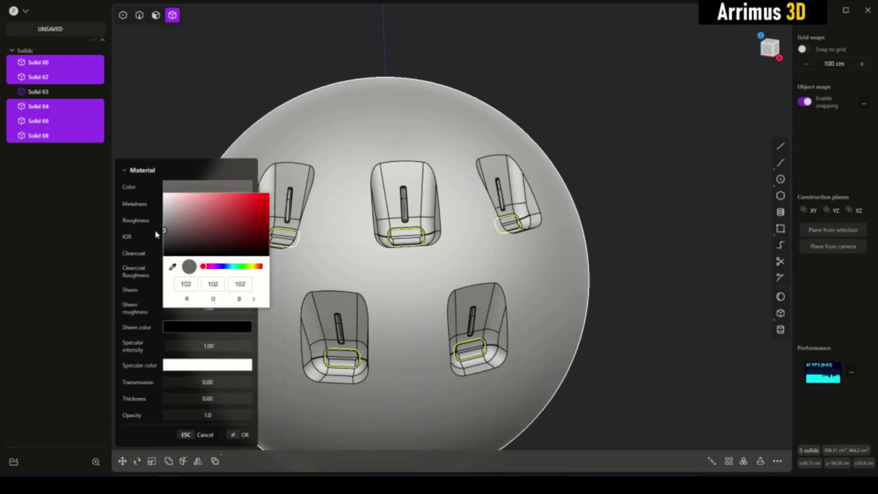
pyautogui.click(177, 127)
pyautogui.press('Return')
pyautogui.click(176, 114)
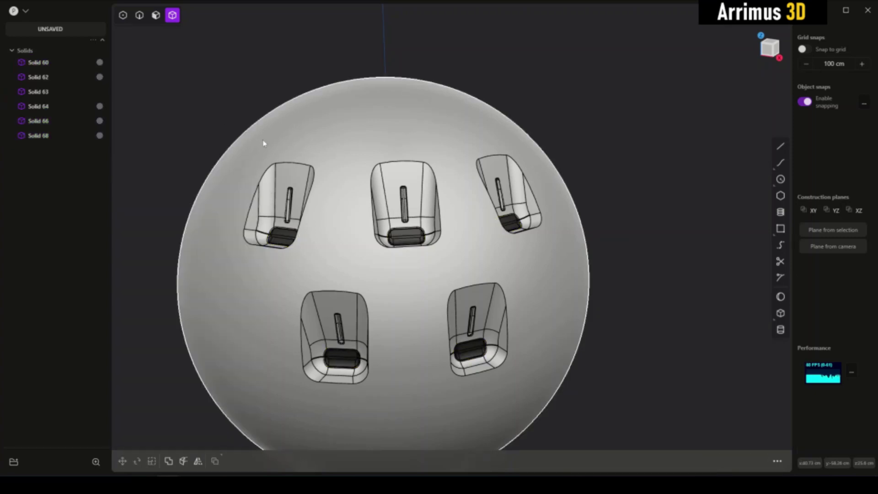
# - Give the sphere body a green material colour with RGB 117, 195, 111
pyautogui.click(310, 150)
pyautogui.press('m')
pyautogui.click(208, 187)
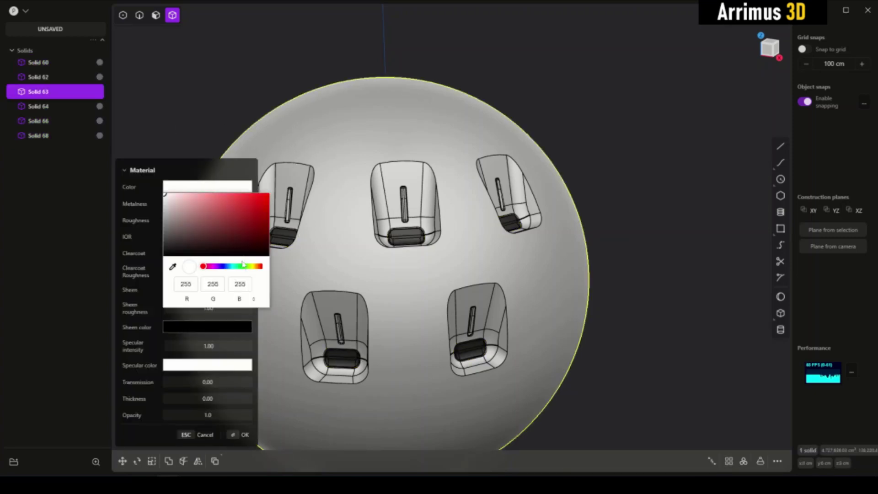
pyautogui.click(244, 266)
pyautogui.moveTo(250, 229); pyautogui.dragTo(209, 208)
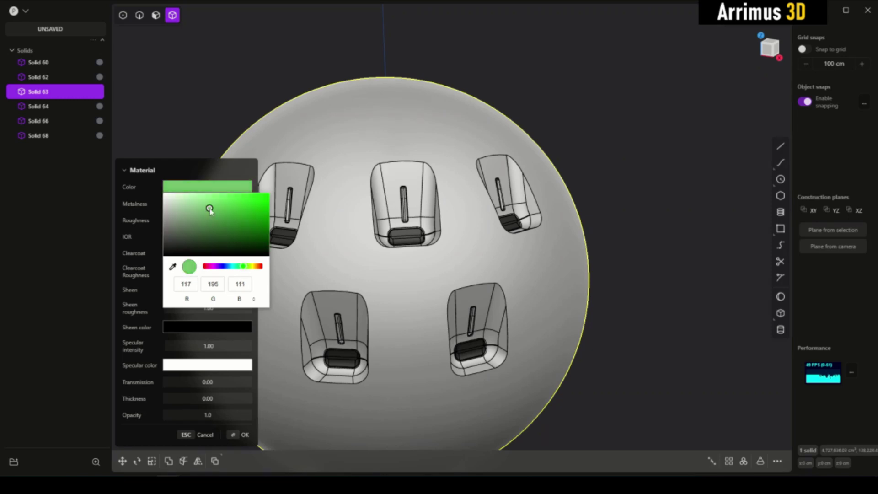
pyautogui.click(666, 123)
pyautogui.click(648, 139)
pyautogui.scroll(1, 605, 187)
pyautogui.hotkey('alt', 'shift', 'z')
pyautogui.keyDown('shift'); pyautogui.moveTo(497, 253); pyautogui.dragTo(479, 232, button='middle'); pyautogui.keyUp('shift')
pyautogui.scroll(1, 479, 225)
pyautogui.hotkey('alt', 'shift', 'z')
pyautogui.scroll(2, 412, 196)
# - Fillet the outer rim edges of all five recesses by about 1.495 cm
pyautogui.press('2')
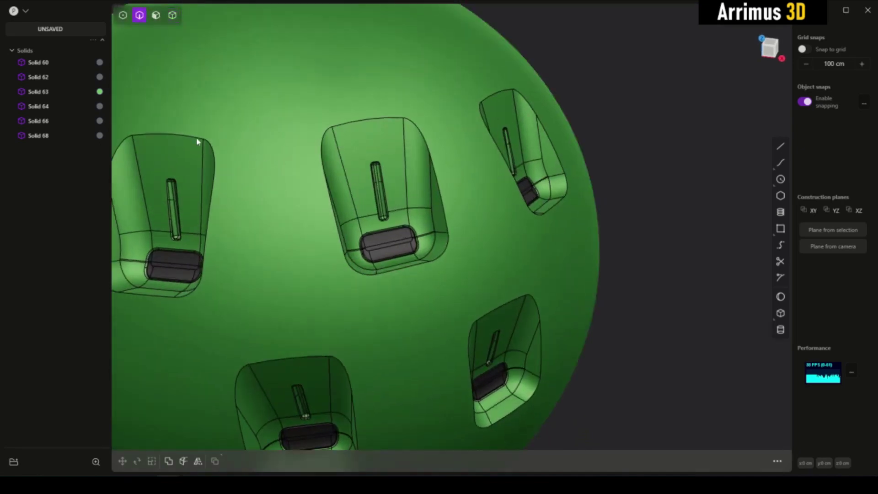
pyautogui.click(199, 138)
pyautogui.press('b')
pyautogui.click(203, 138)
pyautogui.click(368, 120)
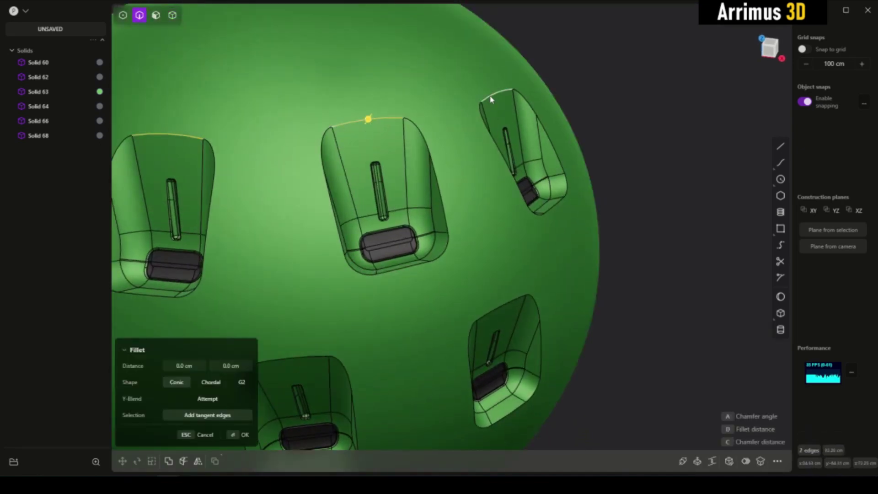
pyautogui.moveTo(459, 216); pyautogui.dragTo(366, 222, button='middle')
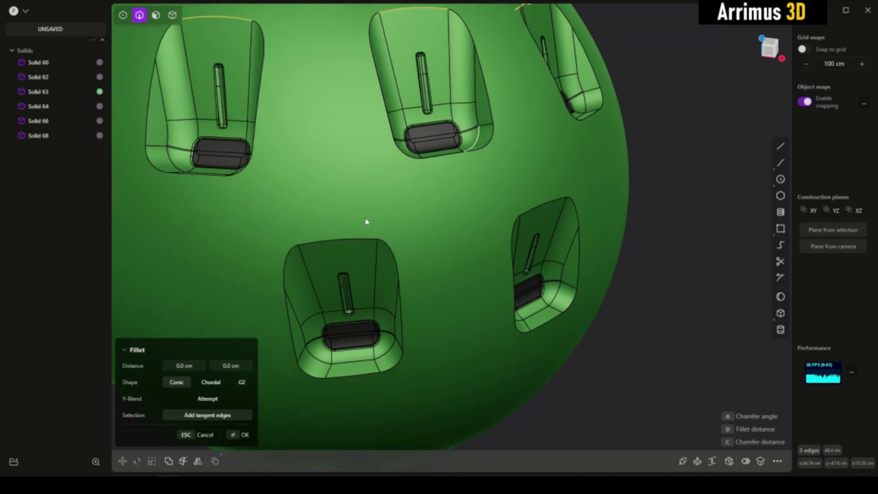
pyautogui.click(542, 207)
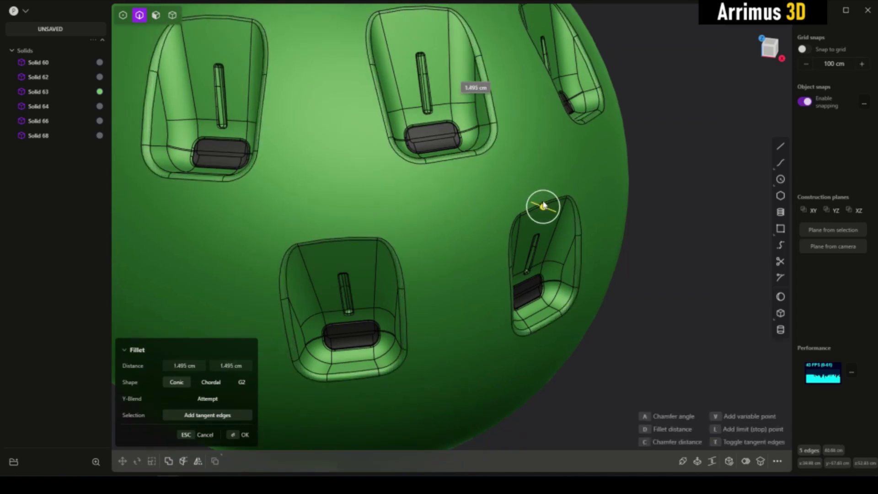
pyautogui.press('Return')
pyautogui.scroll(-5, 606, 177)
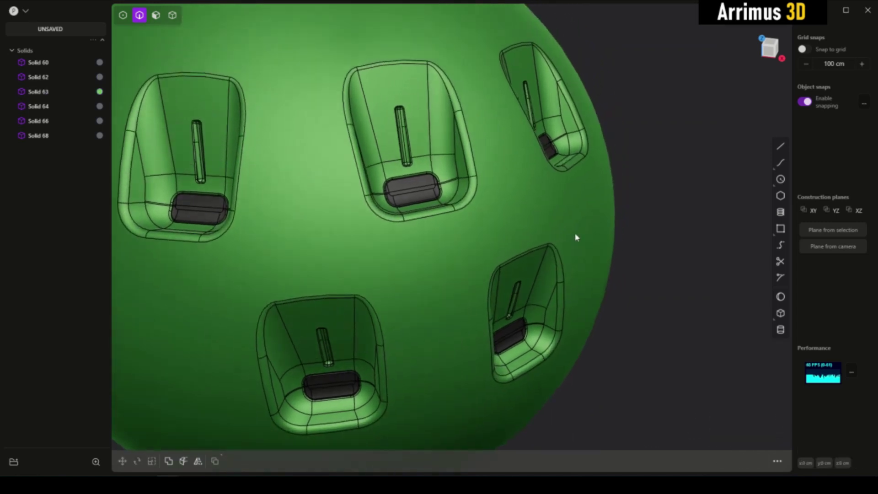
pyautogui.moveTo(590, 220); pyautogui.dragTo(541, 215, button='middle')
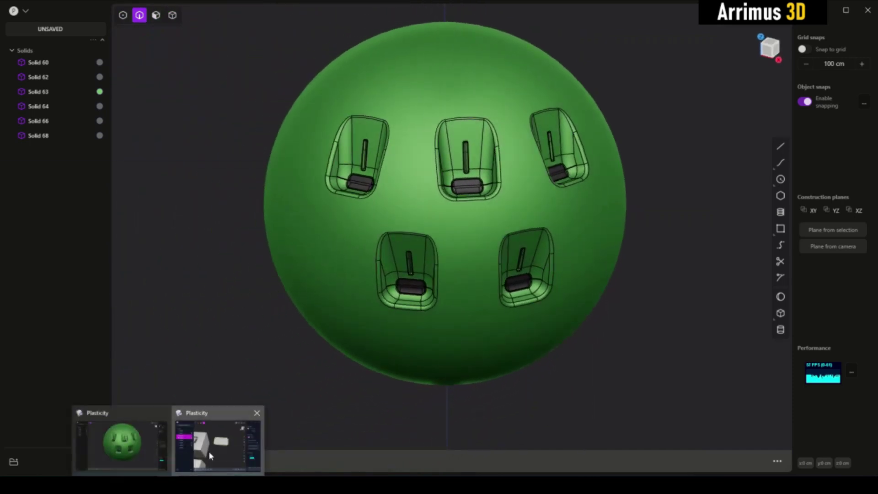
pyautogui.click(208, 451)
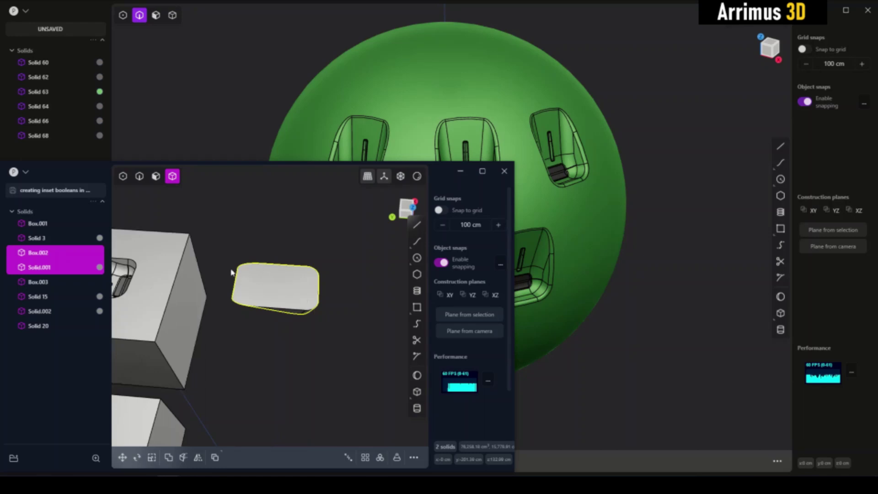
pyautogui.click(608, 250)
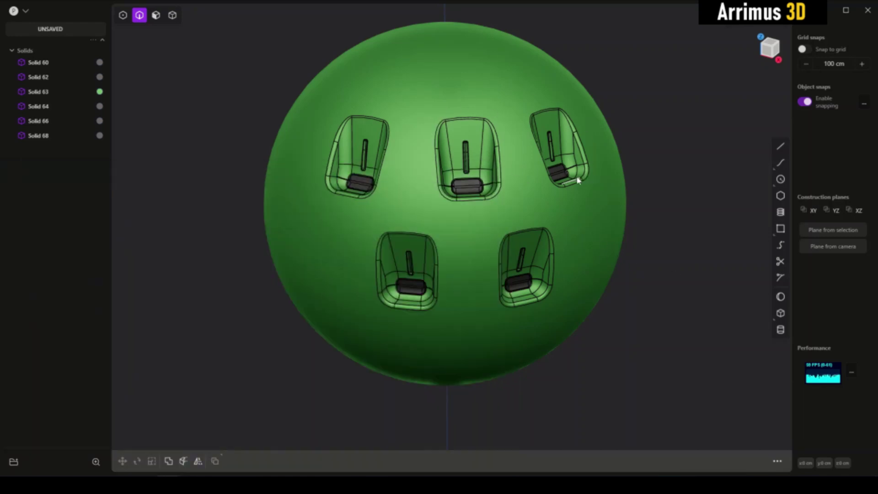
pyautogui.moveTo(655, 200); pyautogui.dragTo(601, 214, button='middle')
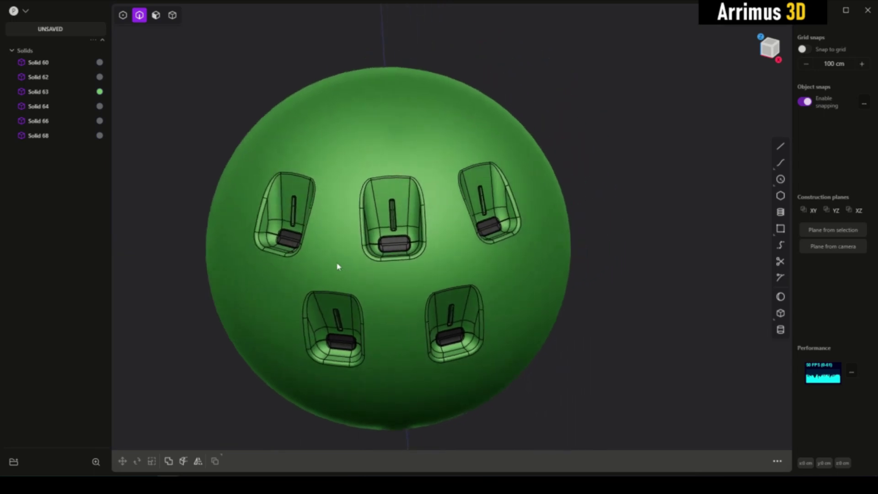
# - Switch to the other Plasticity window holding the inset Boolean cutters and show all its boxes and cutters
pyautogui.moveTo(169, 484)
pyautogui.click(206, 452)
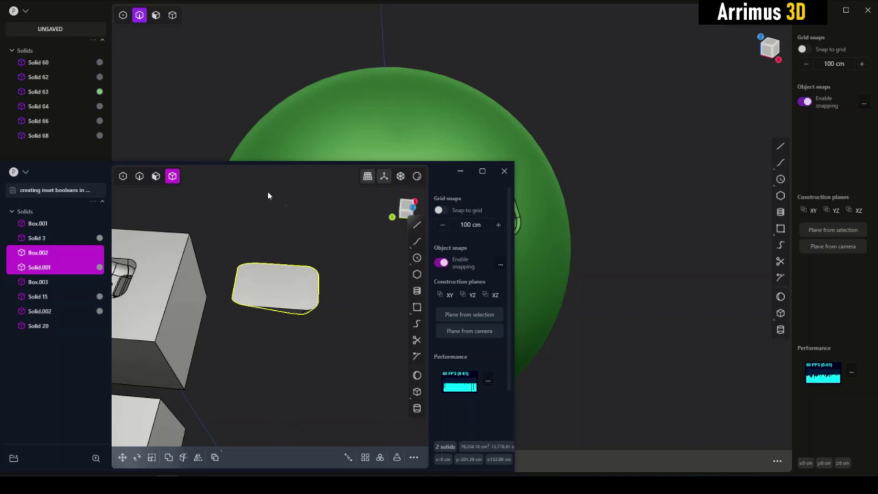
pyautogui.scroll(-5, 242, 282)
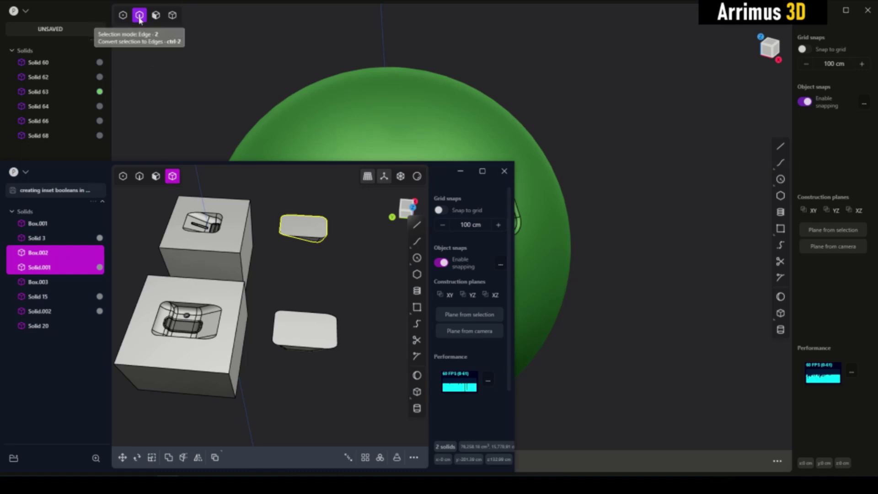
# - Open a new Plasticity window from the cutter file, shrink it and place it partly over the cutter window
pyautogui.click(24, 172)
pyautogui.click(62, 192)
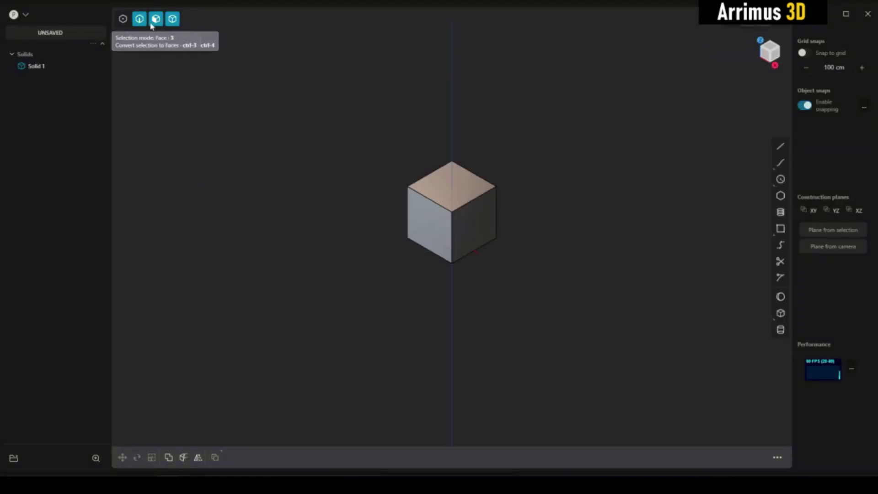
pyautogui.moveTo(874, 5); pyautogui.dragTo(420, 317)
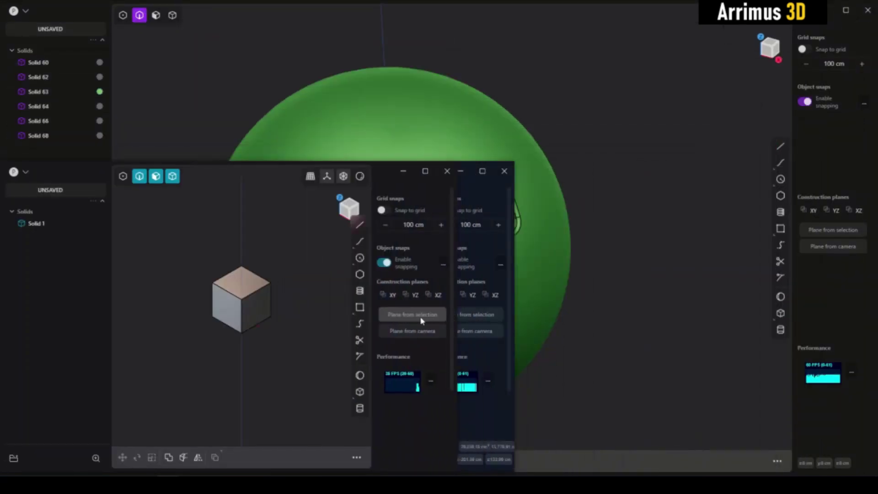
pyautogui.moveTo(284, 180); pyautogui.dragTo(588, 201)
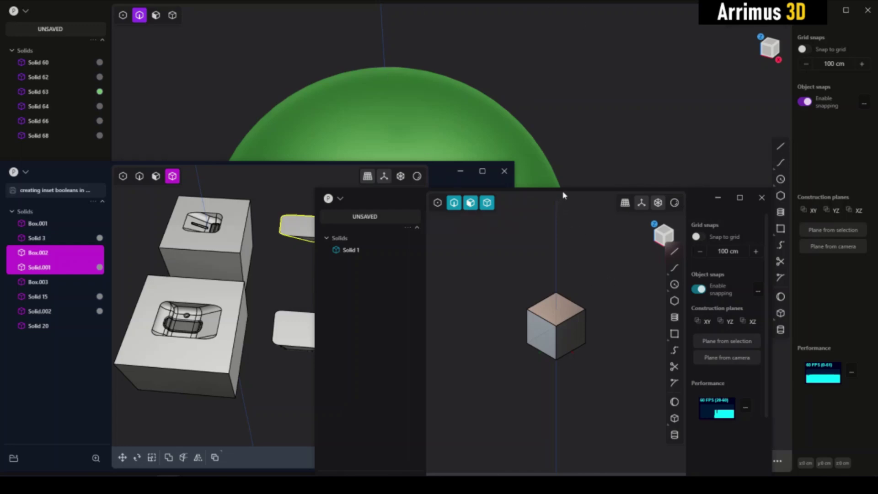
# - Clear the selection in the cutter file, switch to the new cube window, and return to the green sphere window
pyautogui.click(234, 187)
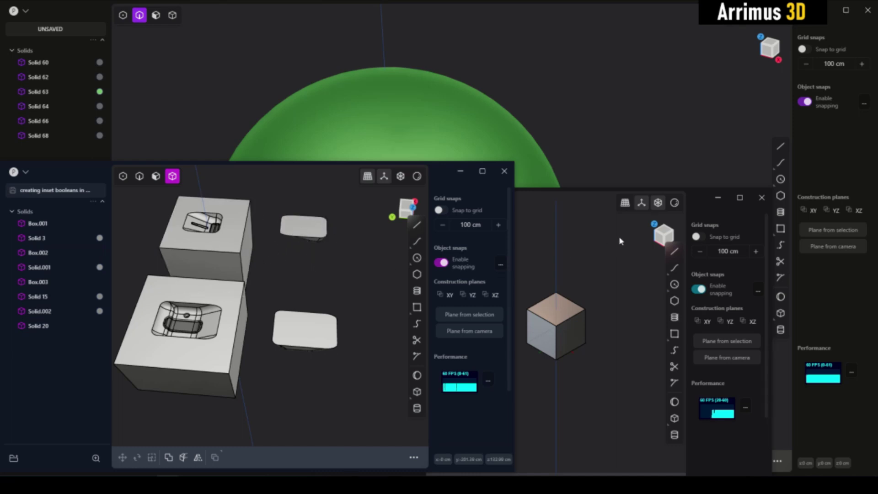
pyautogui.click(595, 226)
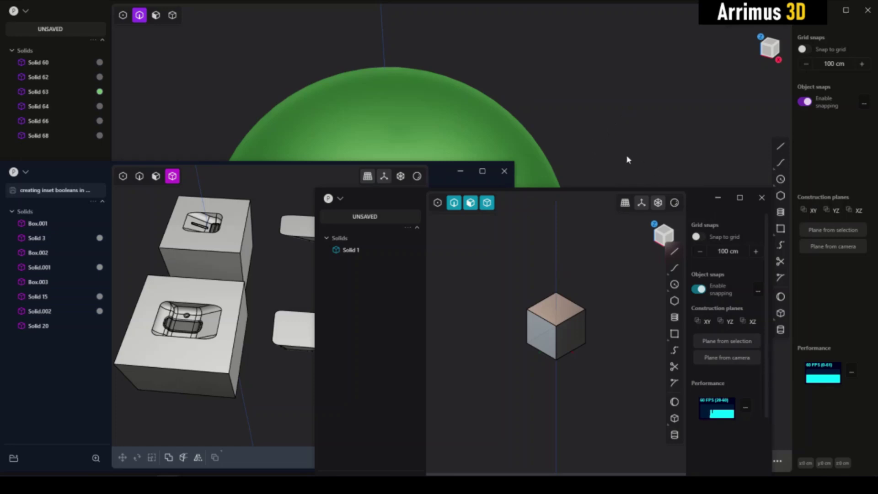
pyautogui.click(601, 163)
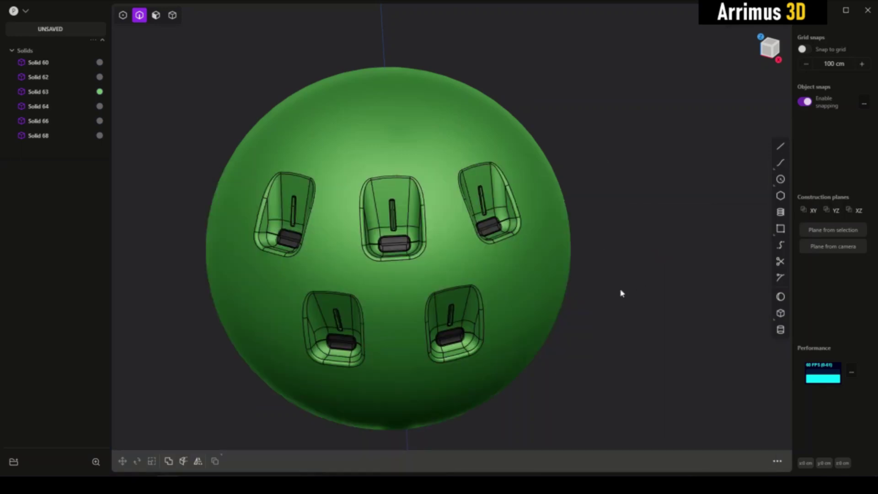